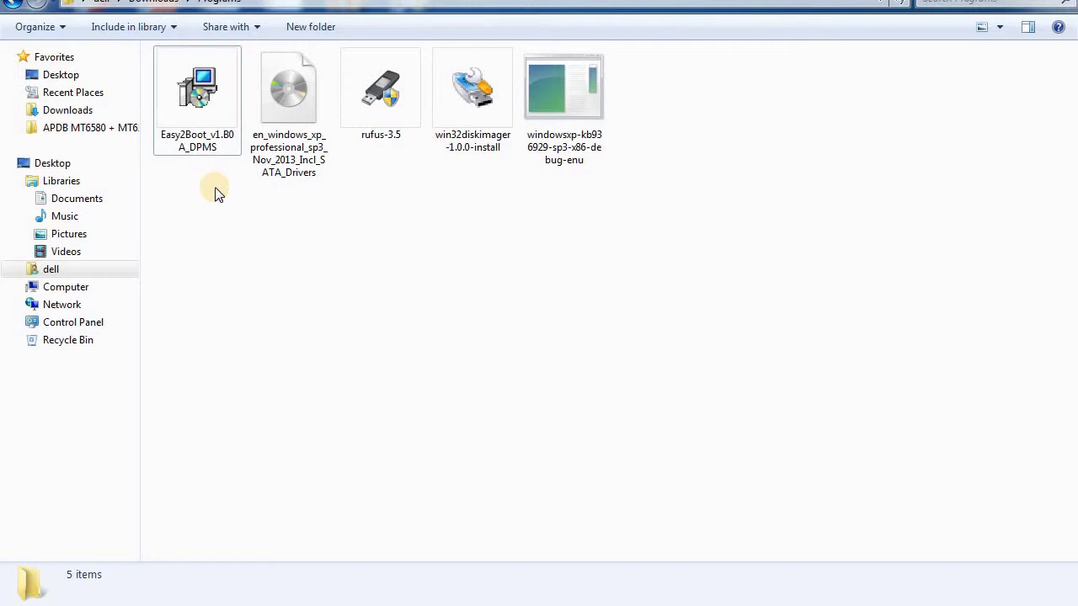
Step: Look over the Windows XP SP3 disc image, rufus-3.5 and win32diskimager-1.0.0-install files in the Programs folder
left_click(223, 196)
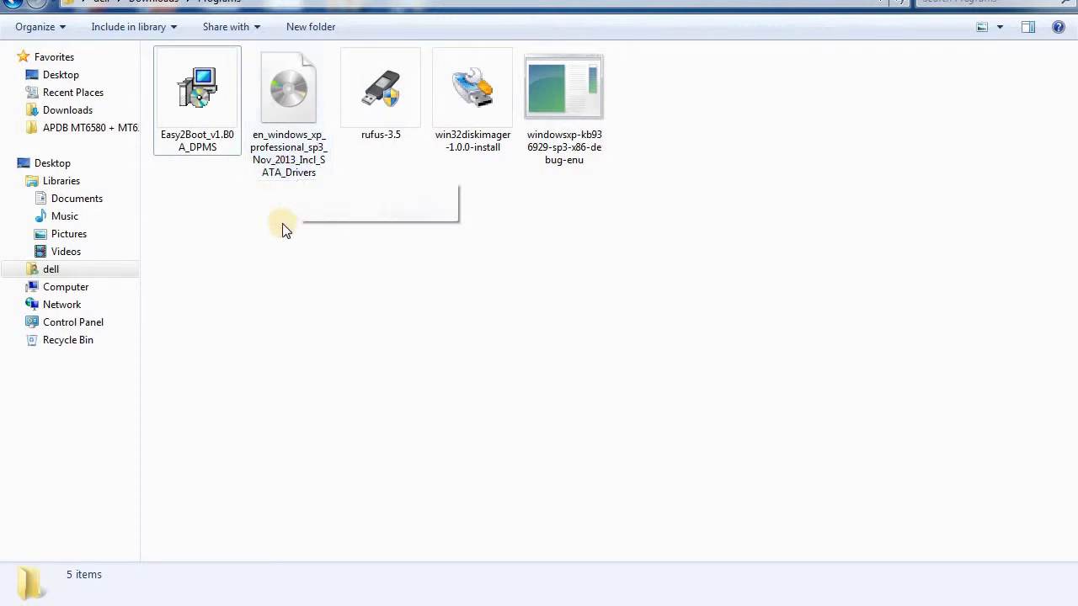
right_click(274, 151)
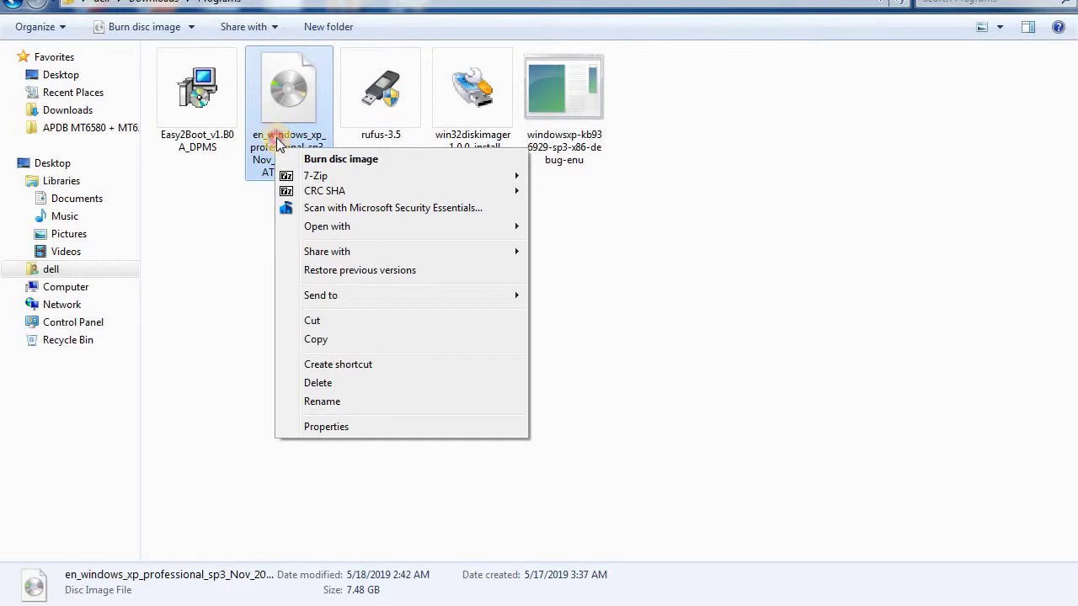
left_click(278, 150)
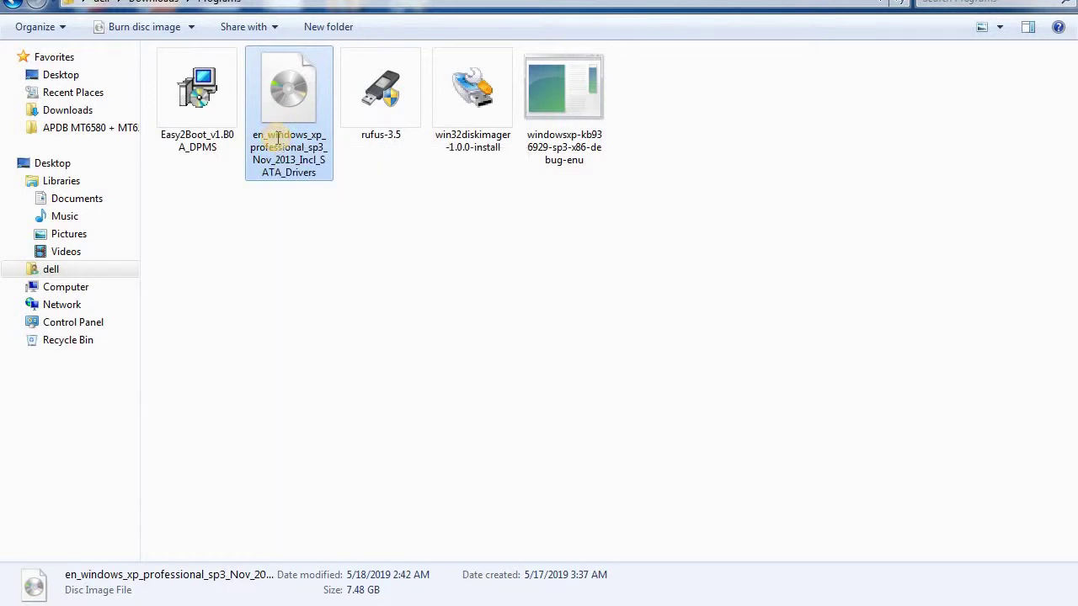
left_click(286, 253)
left_click(299, 162)
left_click(374, 110)
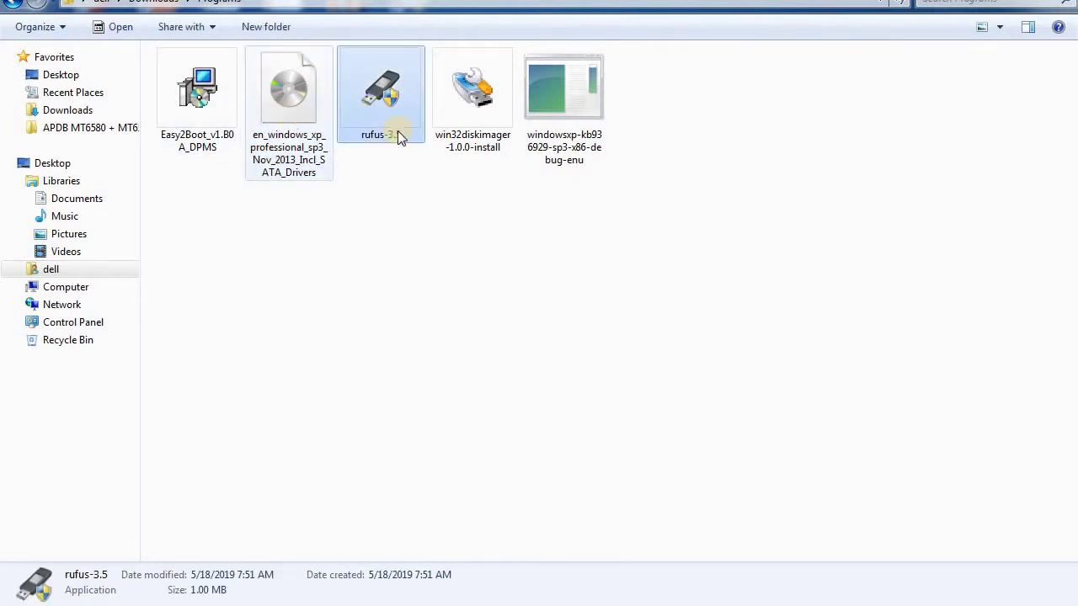
left_click(466, 119)
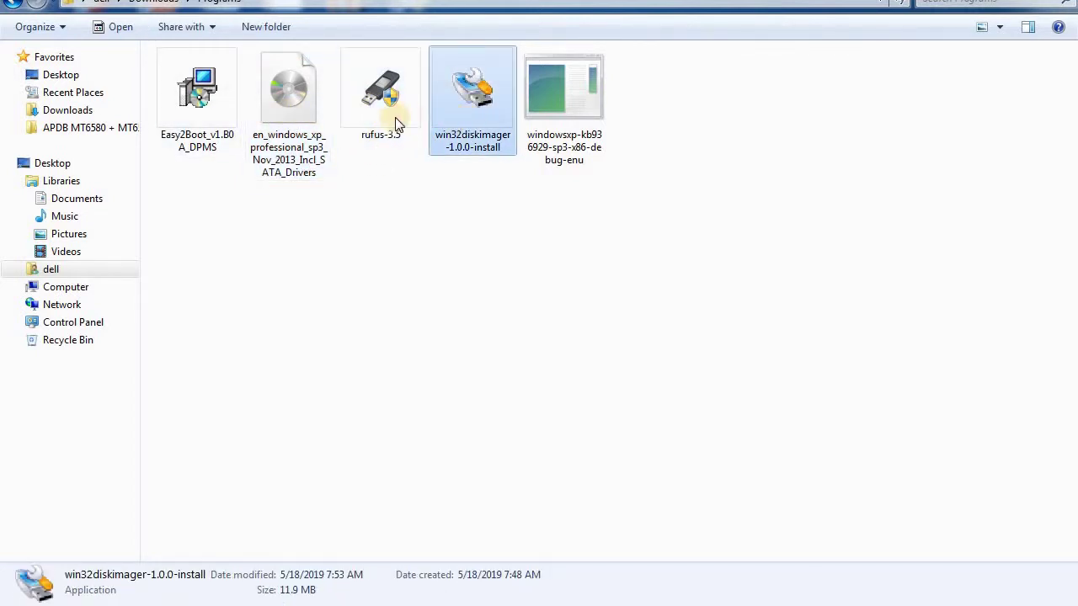
Step: Launch rufus-3.5 to check its drive properties and format options, and close it
mouse_move(394, 117)
double_click(390, 111)
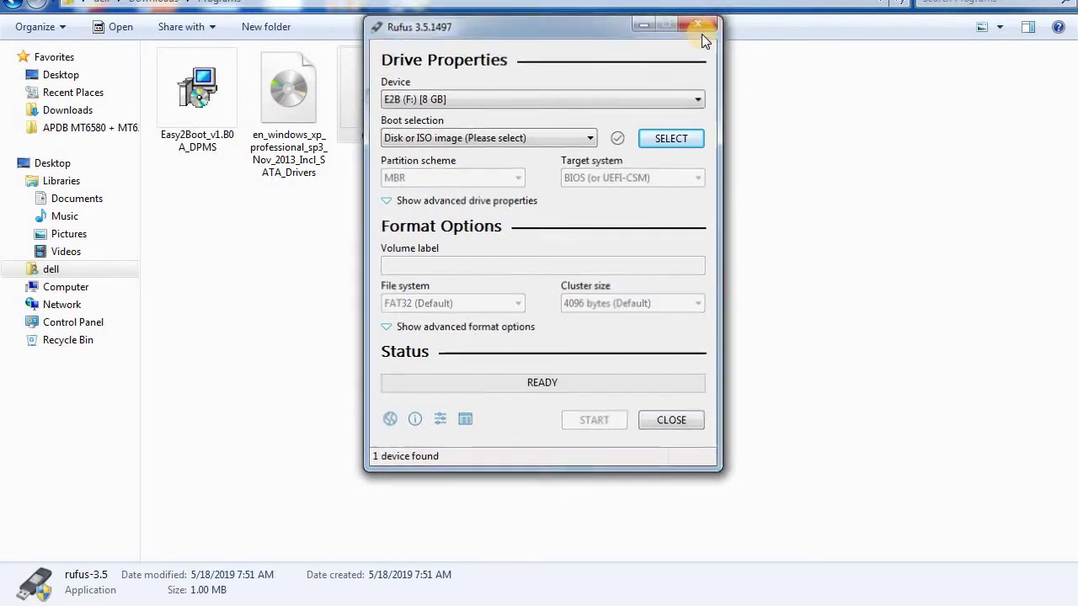
left_click(704, 24)
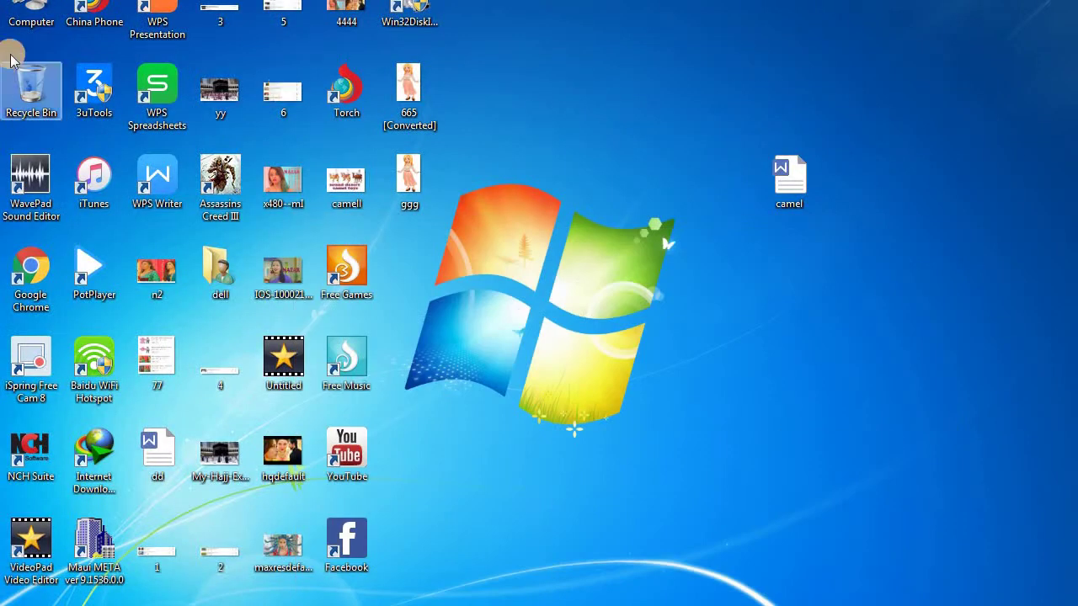
Step: Quick-format the E2B (F:) USB drive as FAT32 with 4096-byte allocation units and volume label E2B
left_click(44, 24)
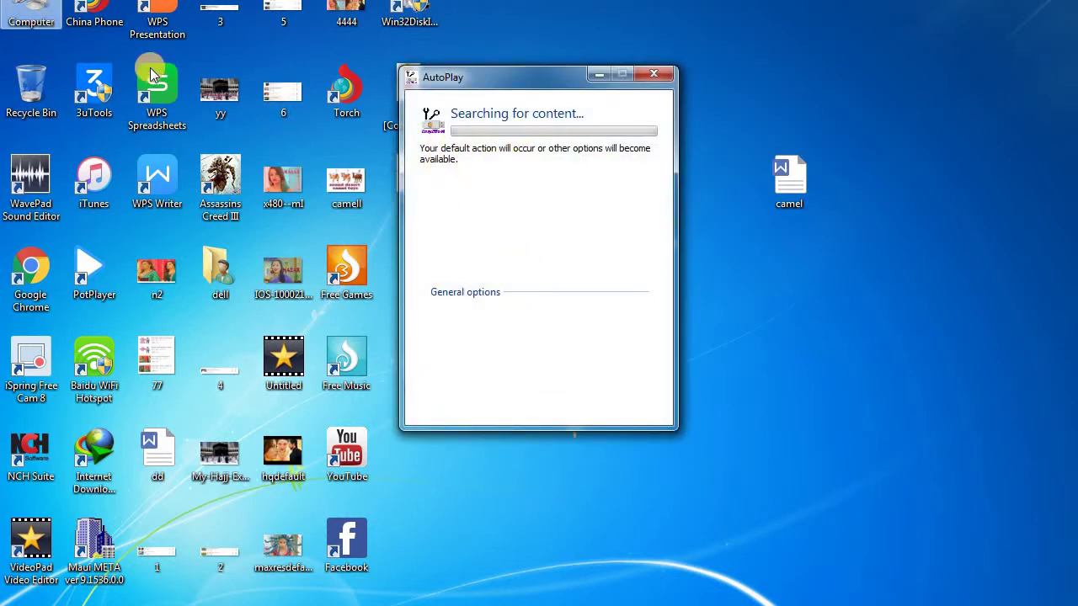
double_click(33, 16)
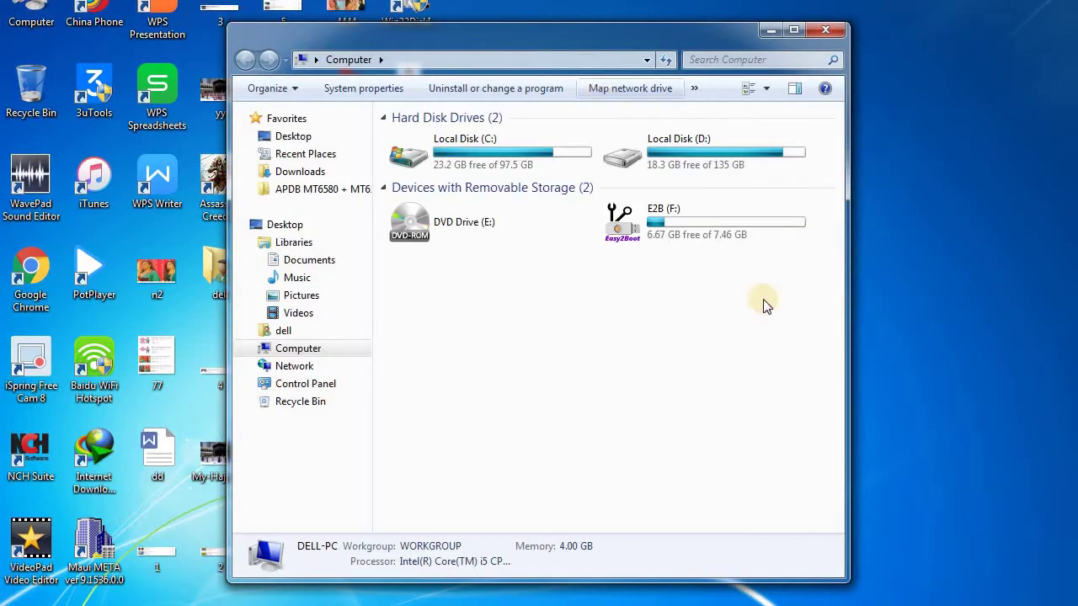
right_click(665, 226)
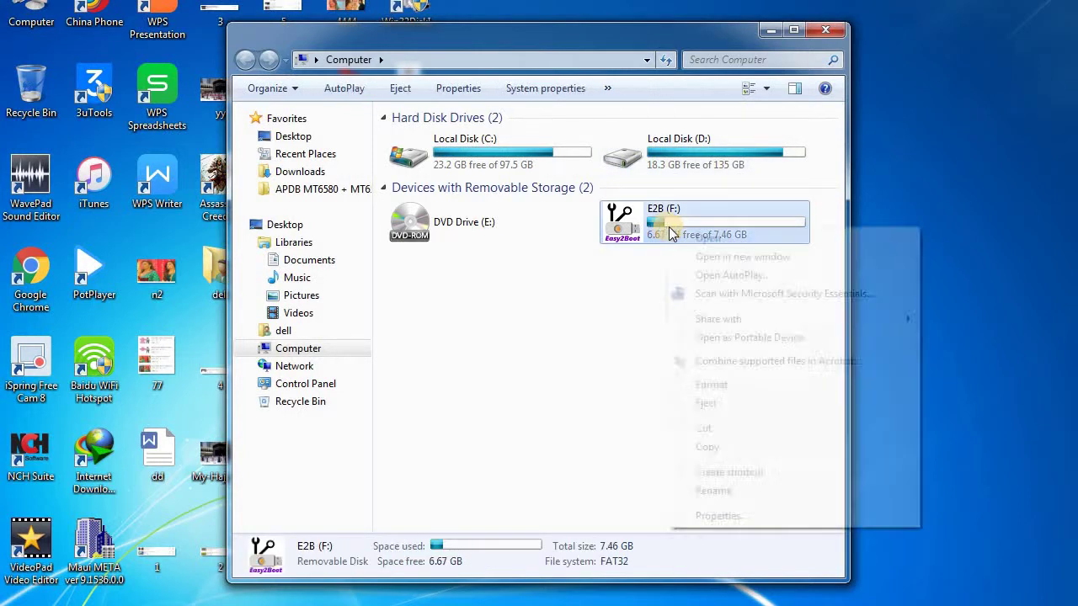
left_click(716, 384)
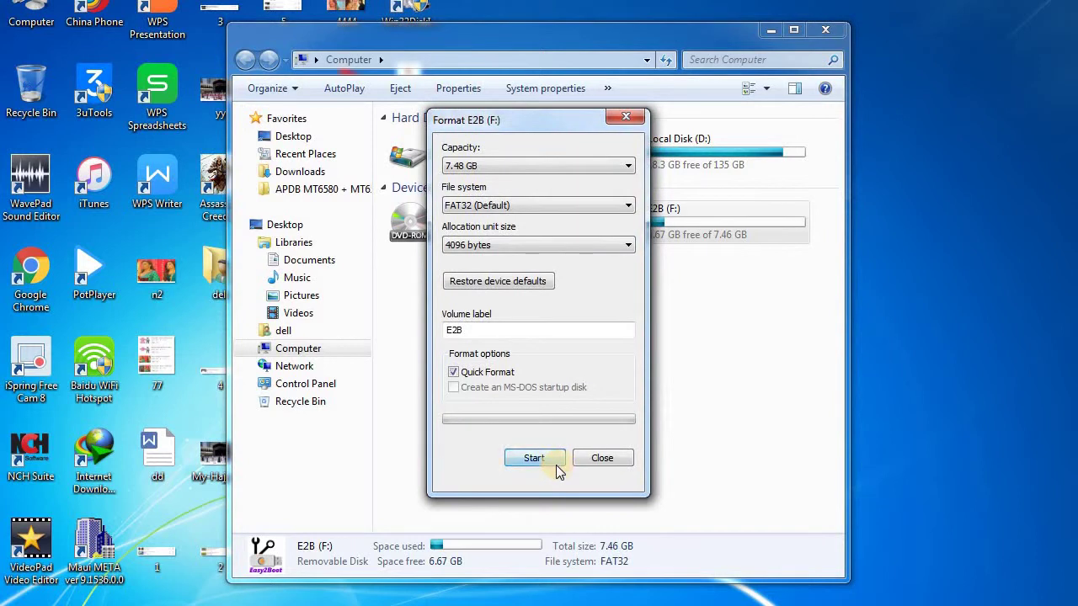
left_click(558, 464)
left_click(581, 296)
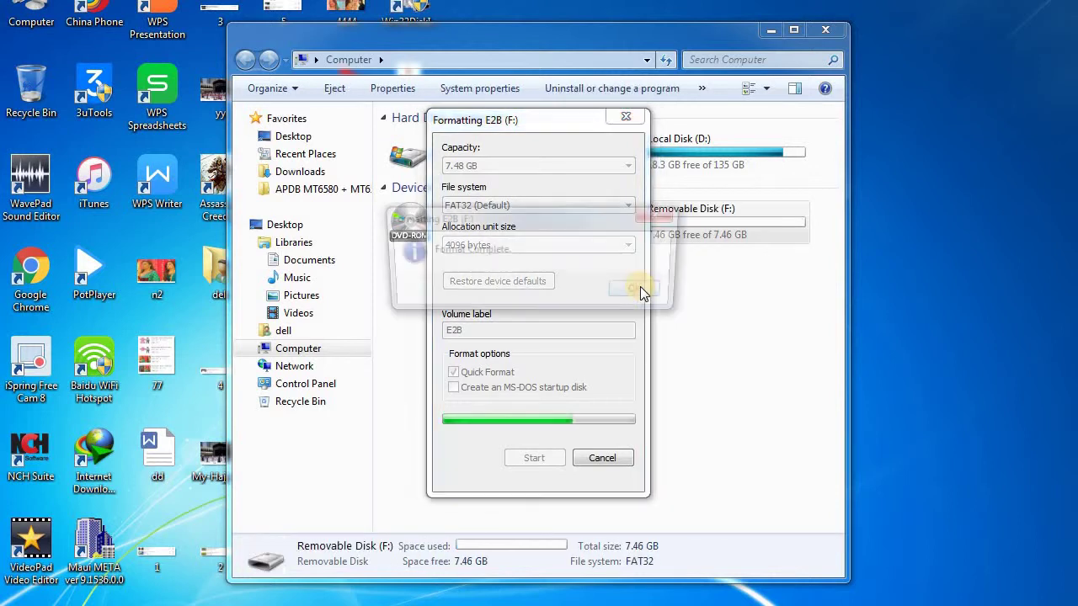
left_click(663, 293)
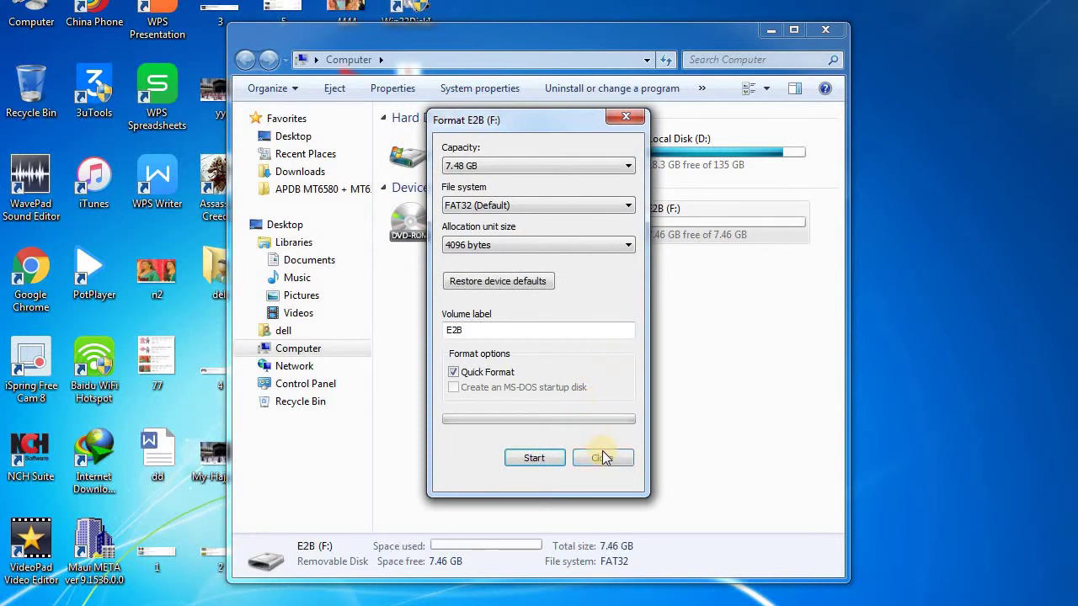
key("Escape")
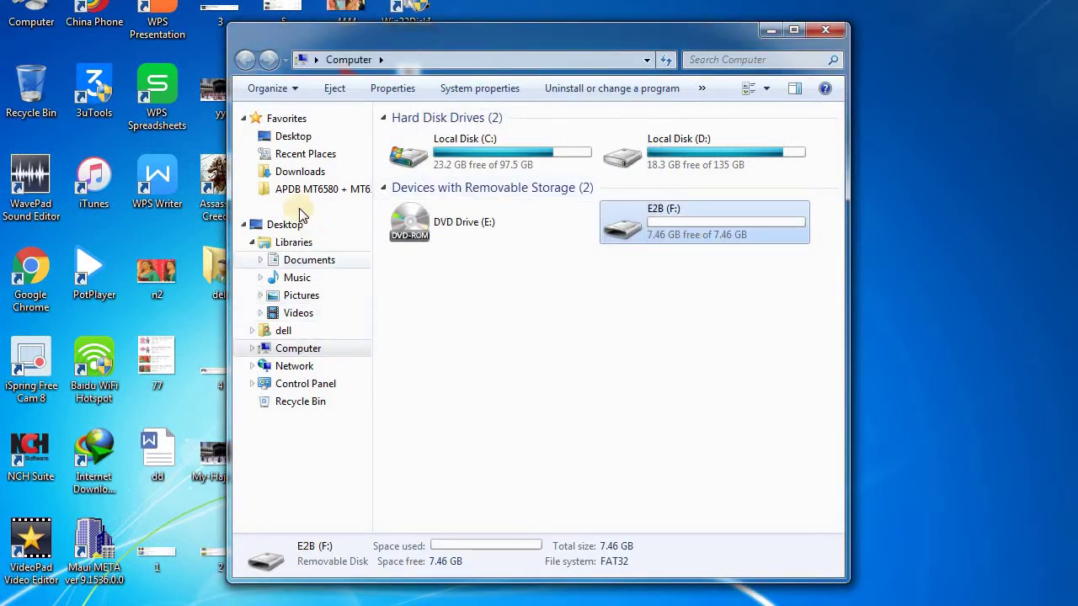
Step: Try the win32diskimager-1.0.0-install setup from the Programs folder in Downloads and exit it at the license agreement
left_click(300, 172)
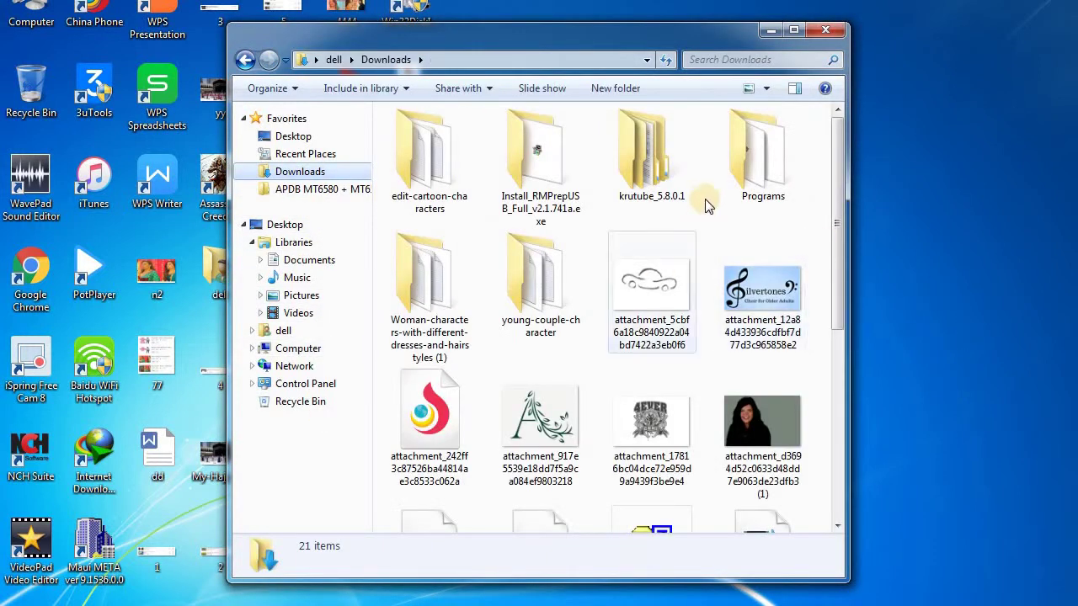
double_click(748, 186)
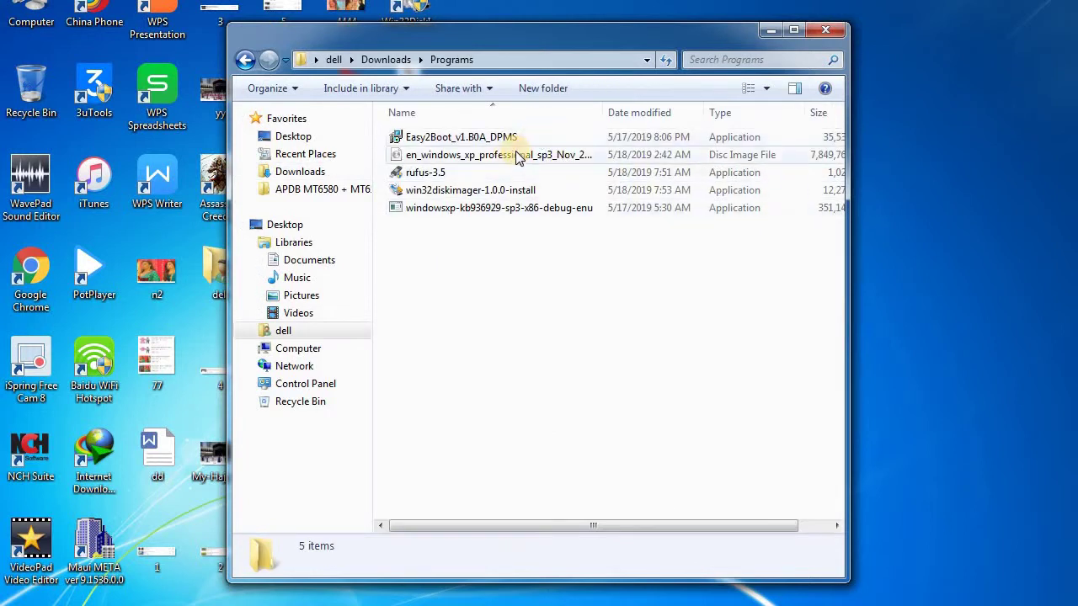
double_click(492, 190)
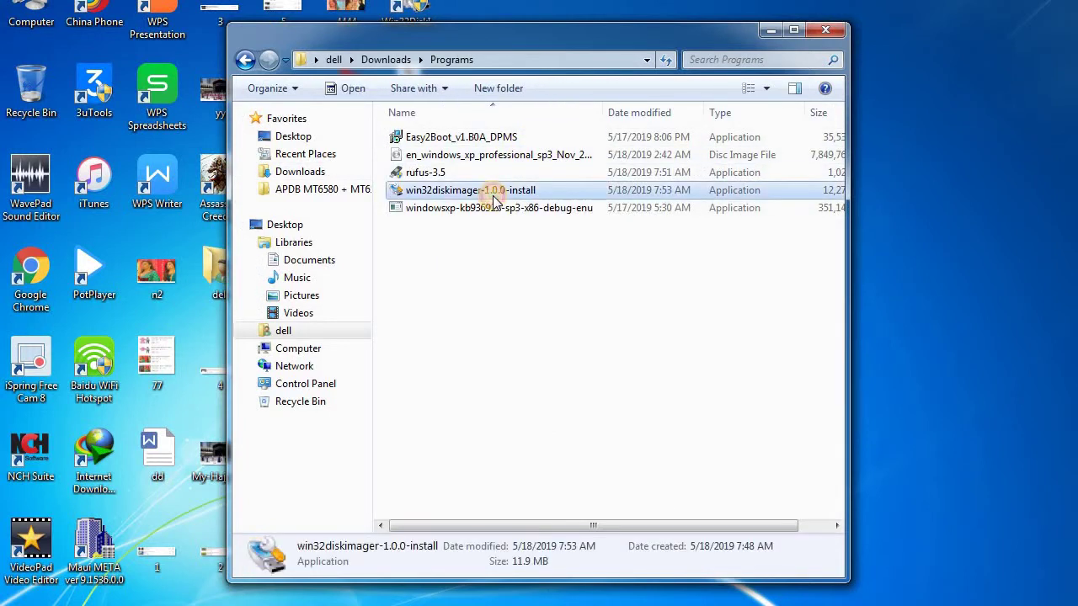
left_click(588, 310)
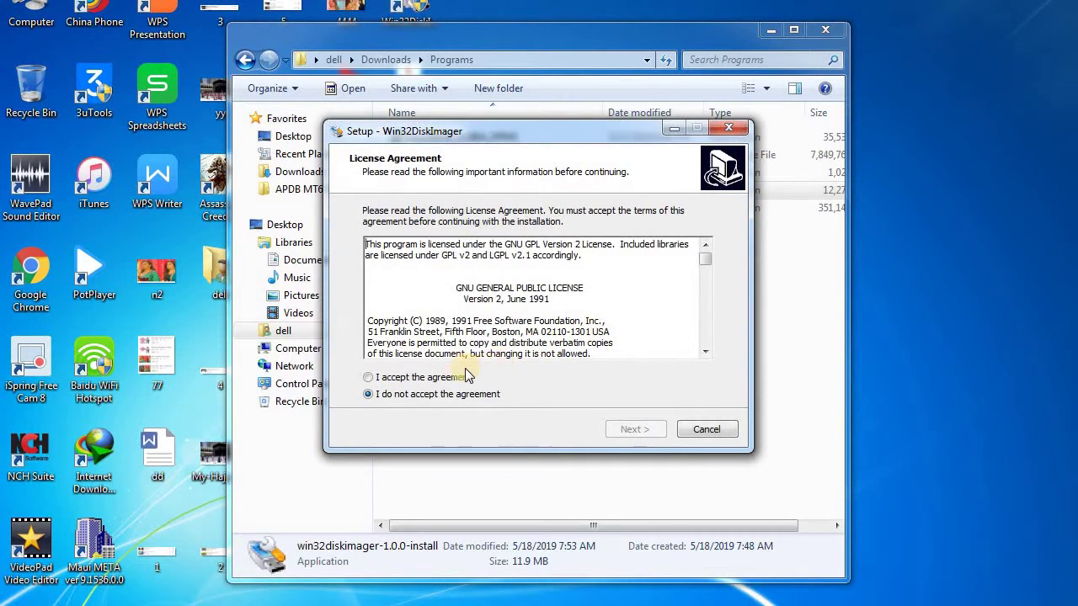
left_click(729, 127)
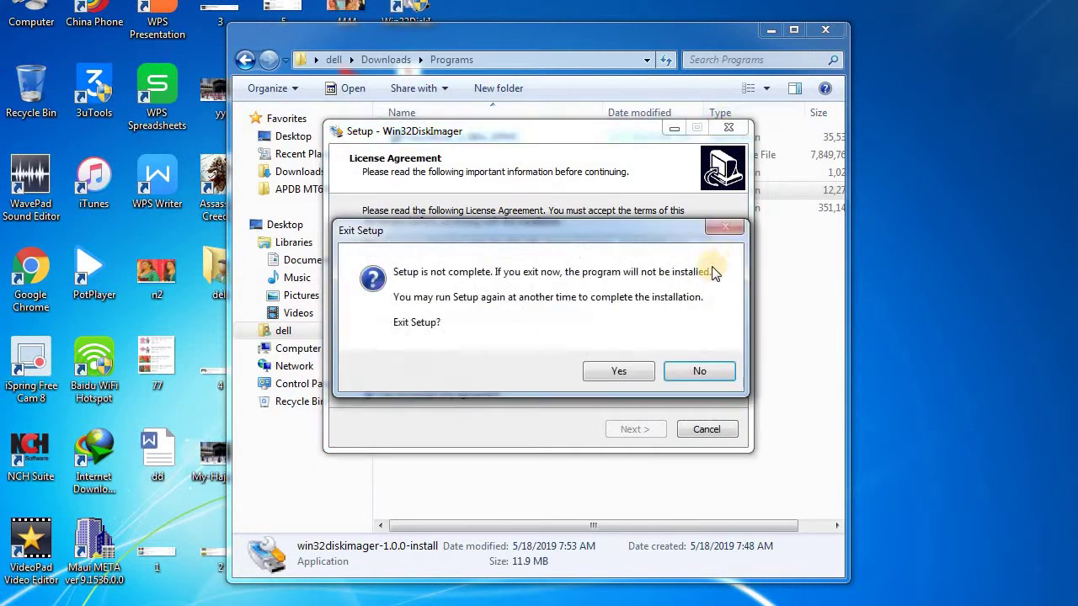
left_click(697, 372)
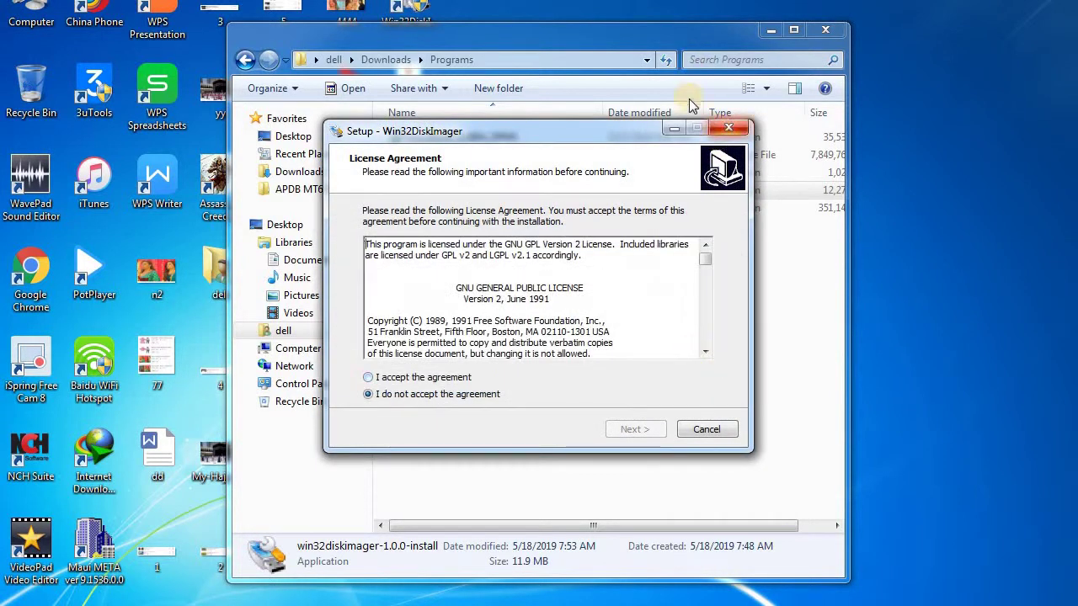
left_click(726, 131)
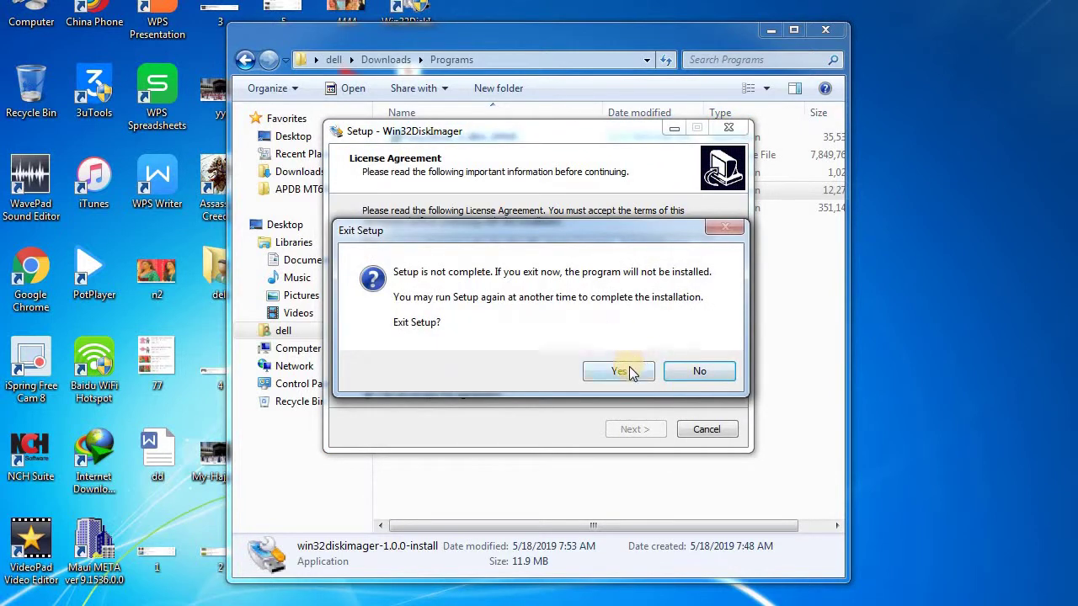
left_click(632, 372)
left_click(826, 29)
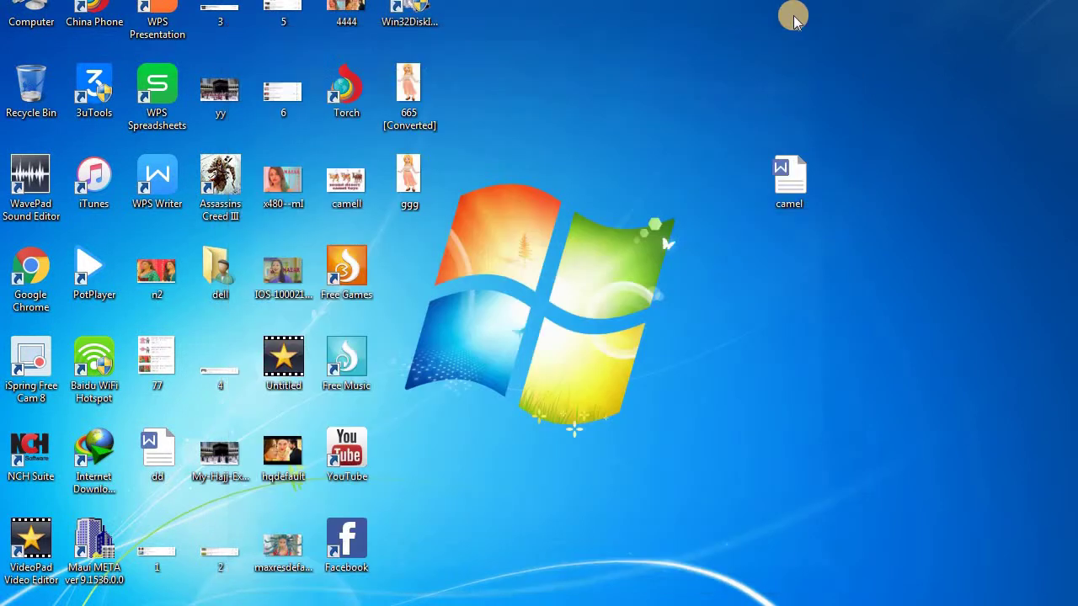
Step: Check the Win32 Disk Imager window and the drives listed in Computer, closing both windows
left_click(412, 18)
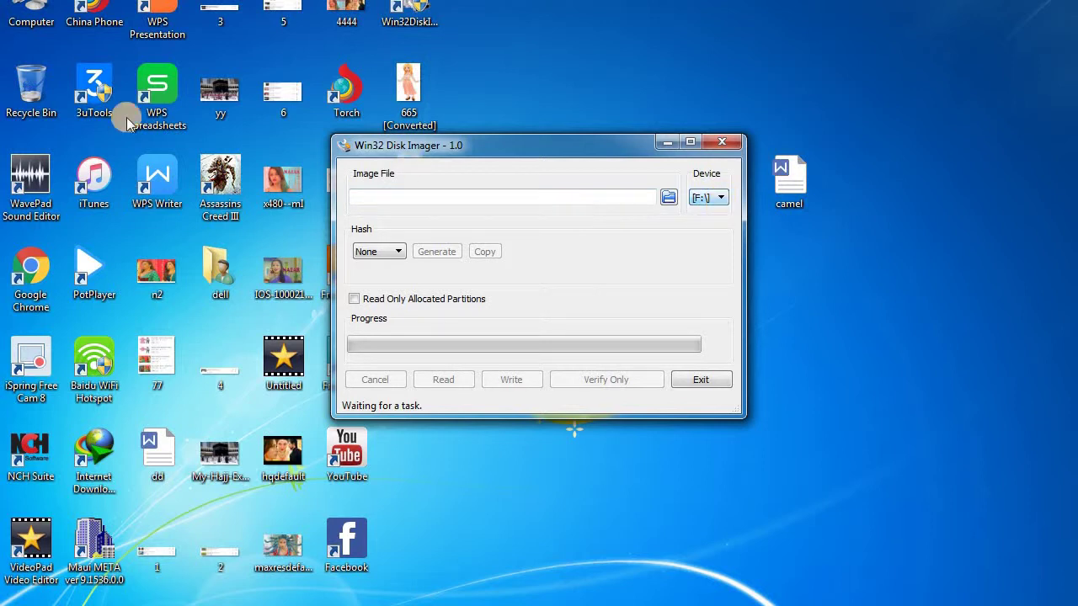
double_click(30, 32)
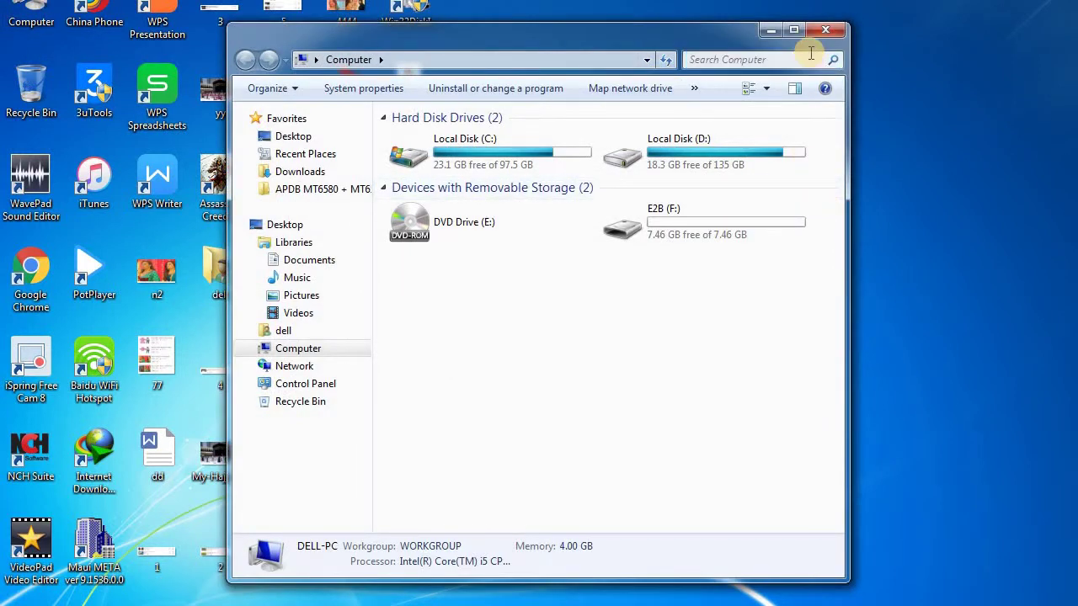
key("alt+F4")
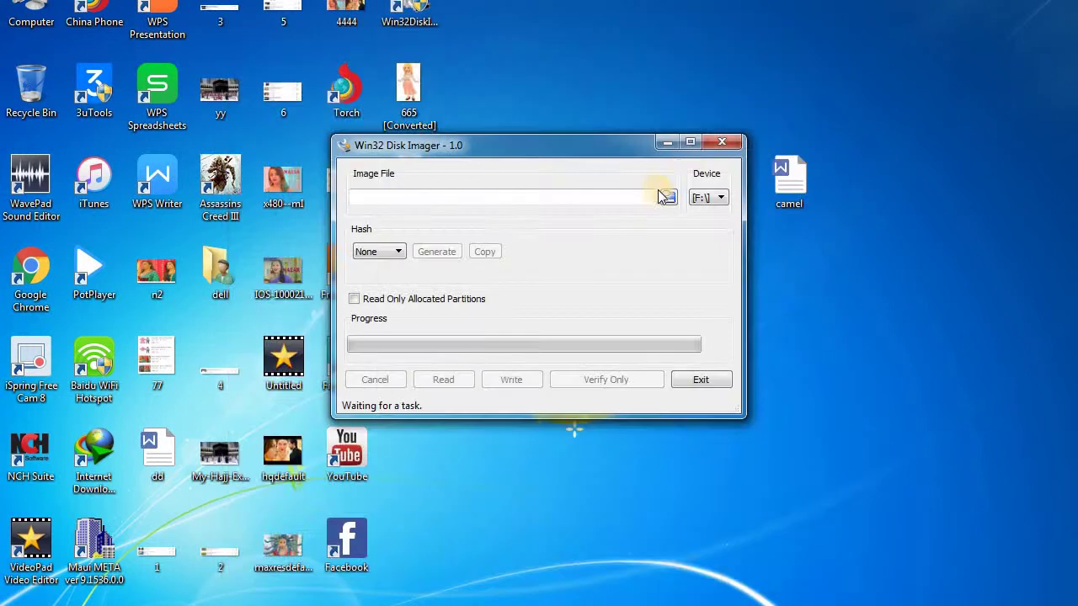
left_click(682, 147)
Step: Launch rufus-3.5 from the Programs folder in Downloads
double_click(31, 15)
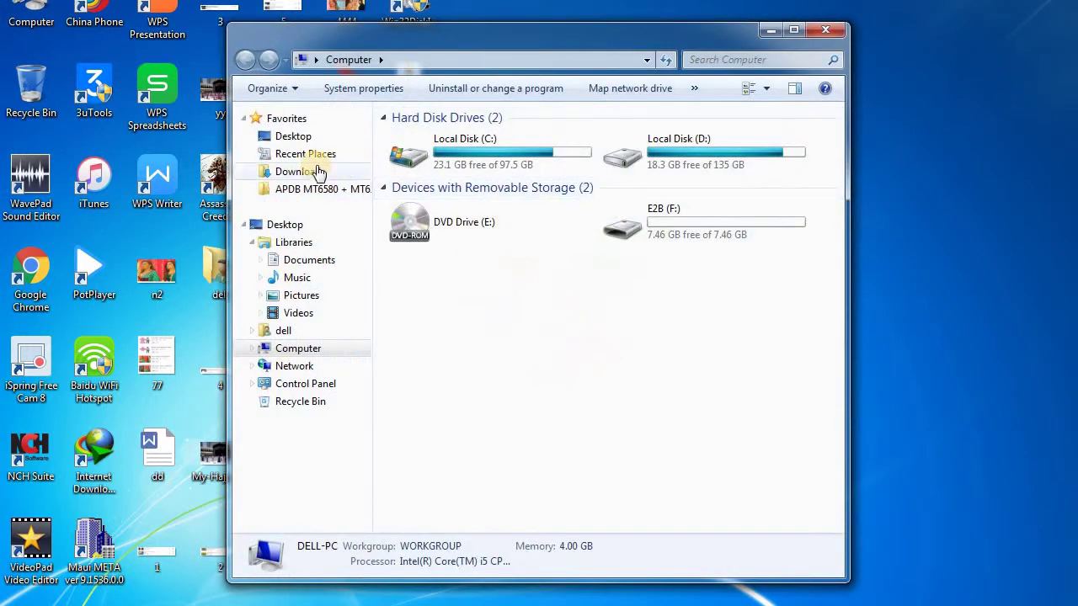
left_click(311, 171)
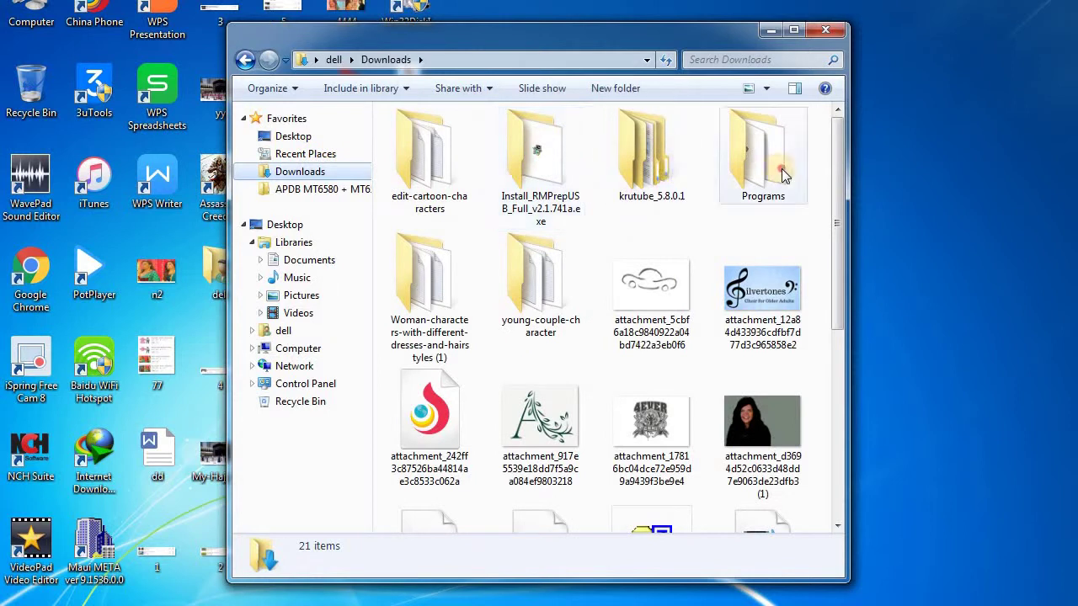
double_click(750, 168)
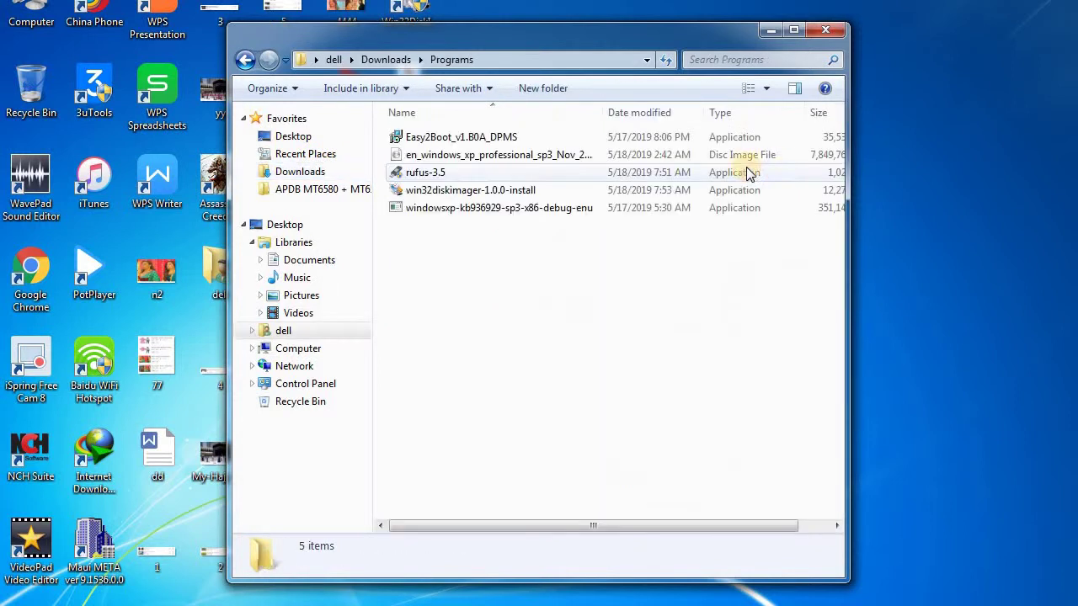
double_click(468, 173)
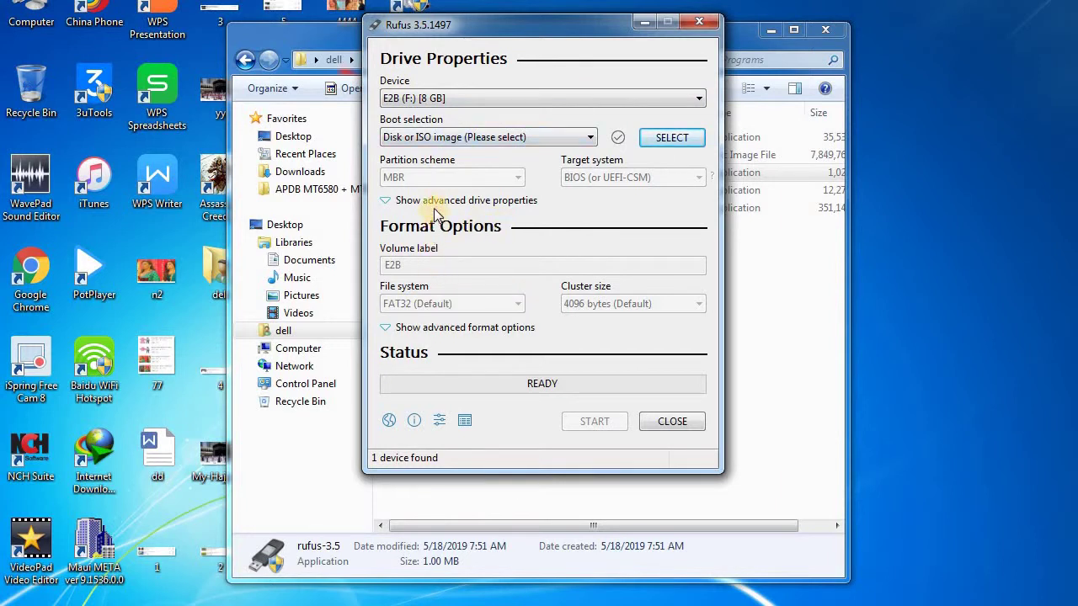
Step: Choose the en_windows_xp_professional_sp3_Nov_2013_Incl_SATA_Drivers disc image from the Programs folder as the boot selection
left_click(643, 138)
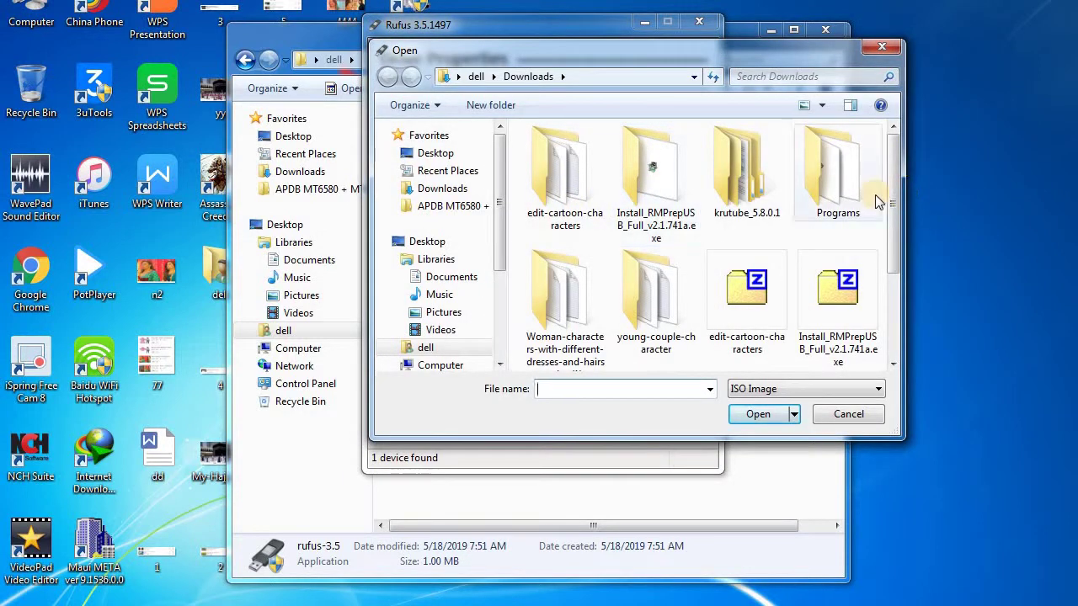
double_click(876, 201)
left_click(688, 153)
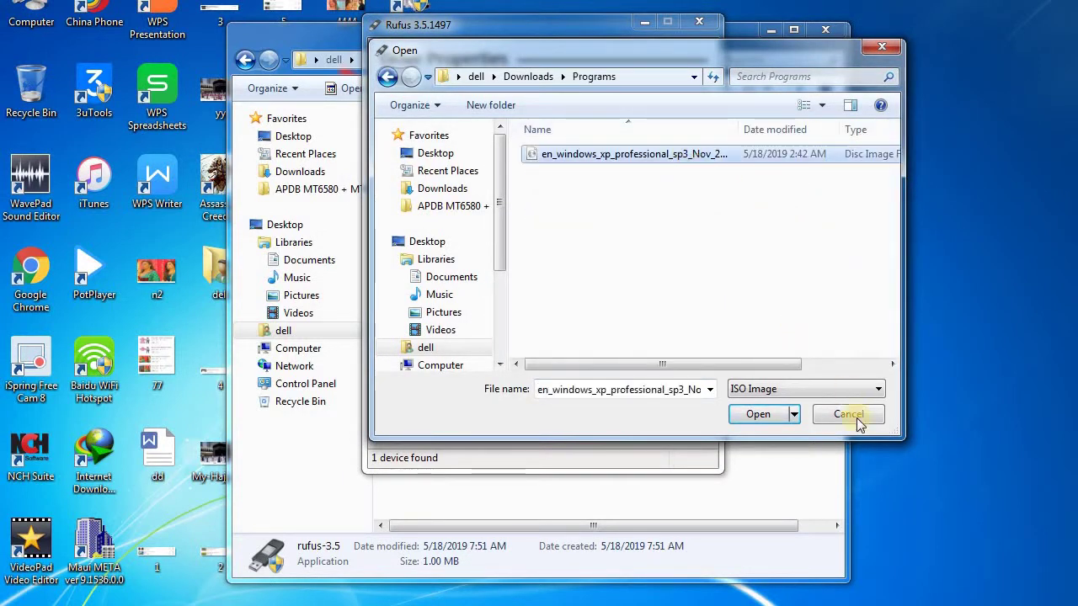
left_click(758, 413)
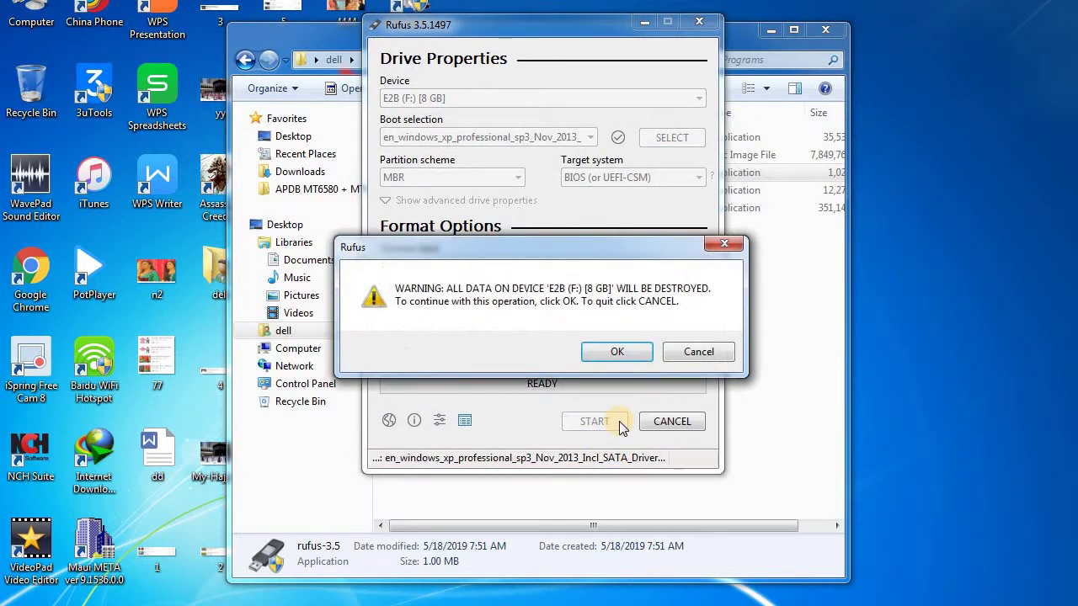
Step: Start writing the Windows XP image to E2B (F:), accepting that all data on the drive is destroyed
left_click(615, 350)
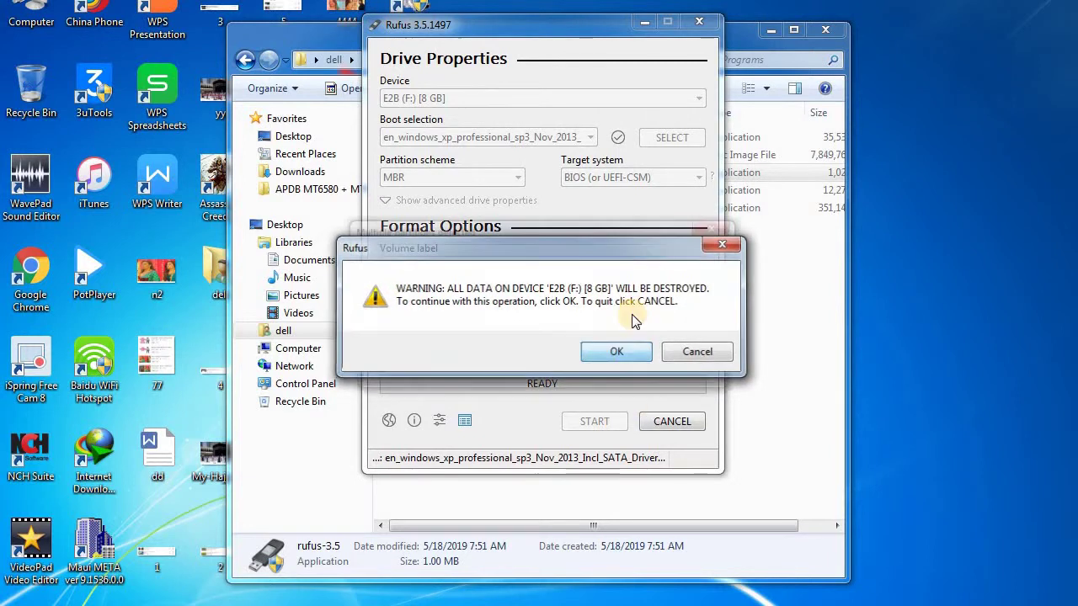
left_click(615, 370)
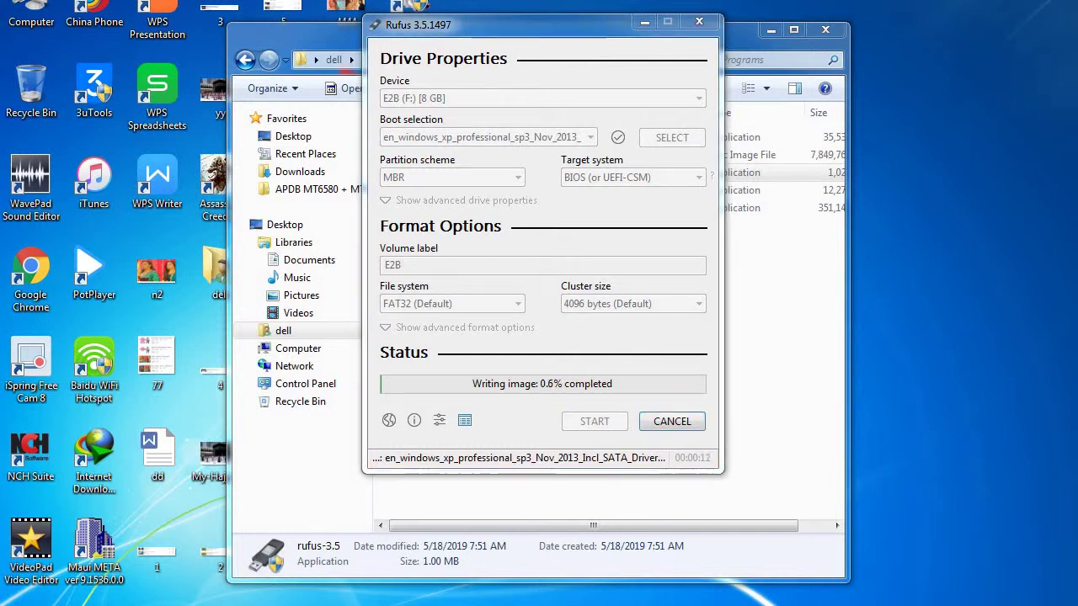
key("alt+Tab")
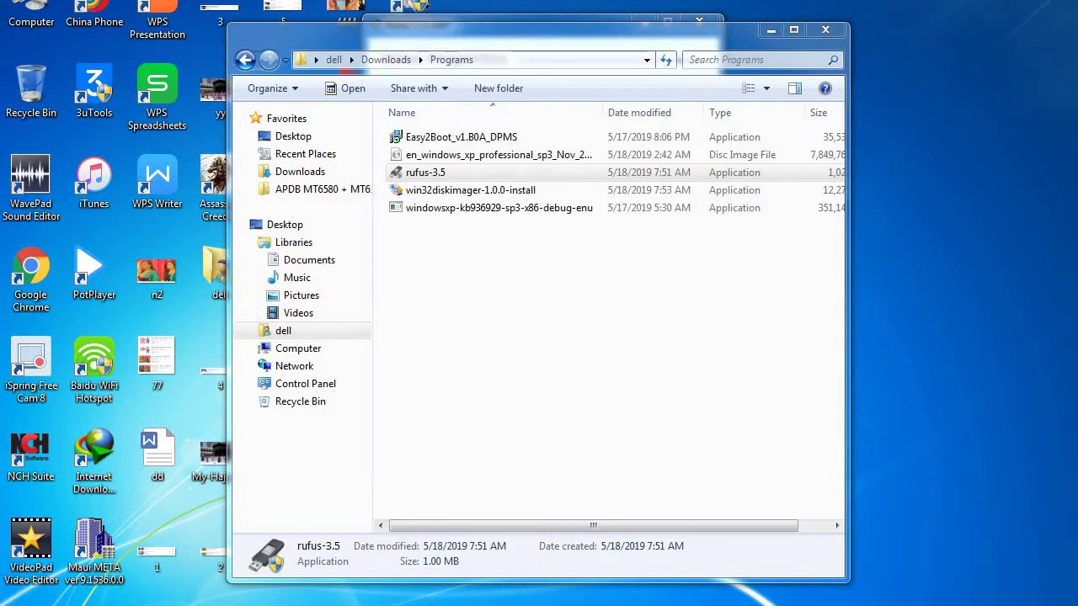
left_click(423, 160)
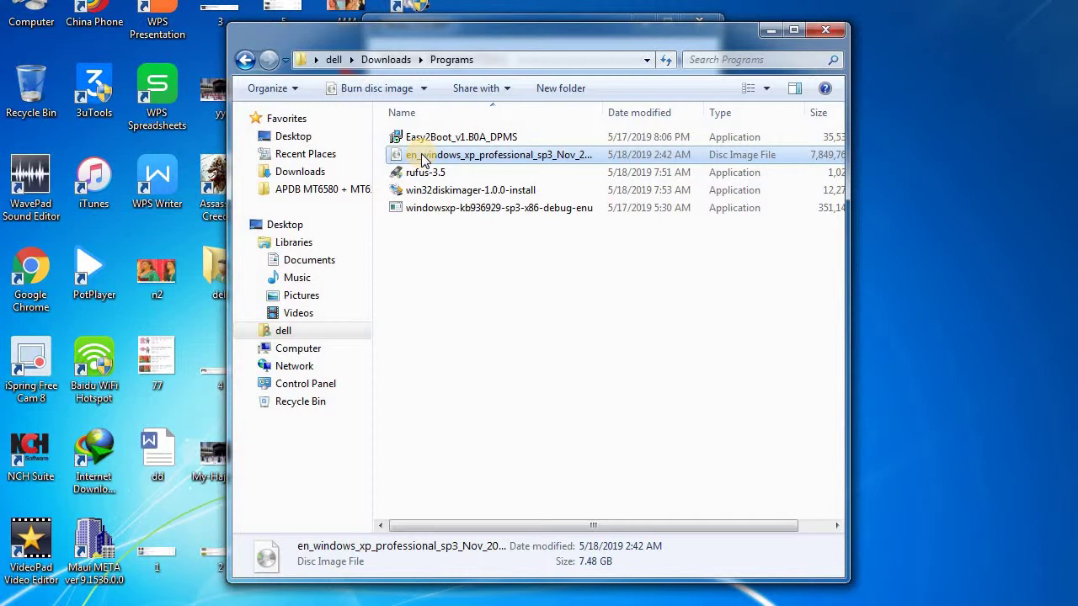
right_click(422, 155)
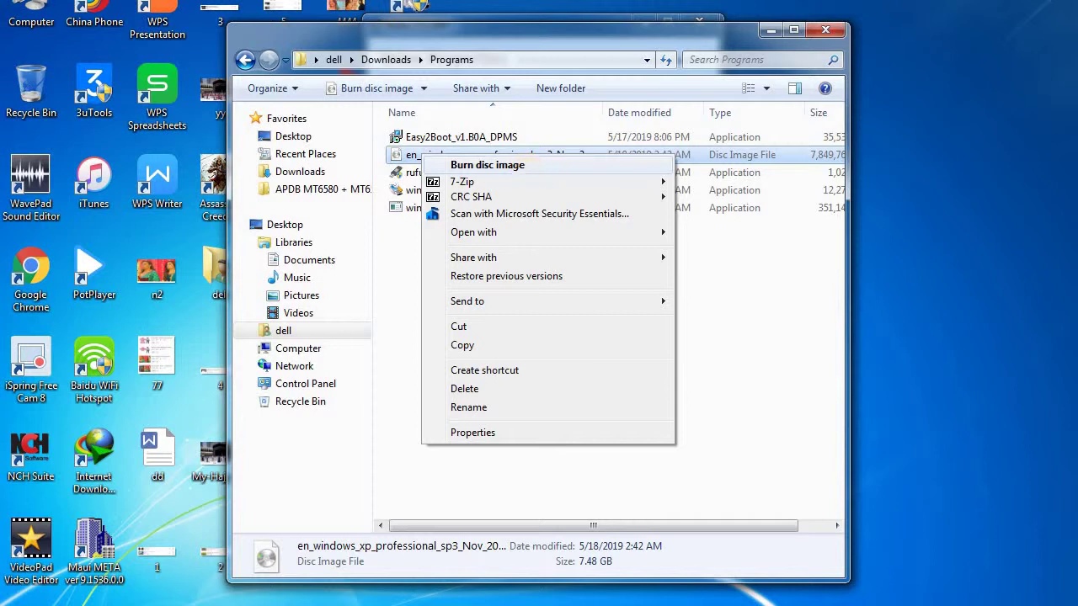
left_click(803, 250)
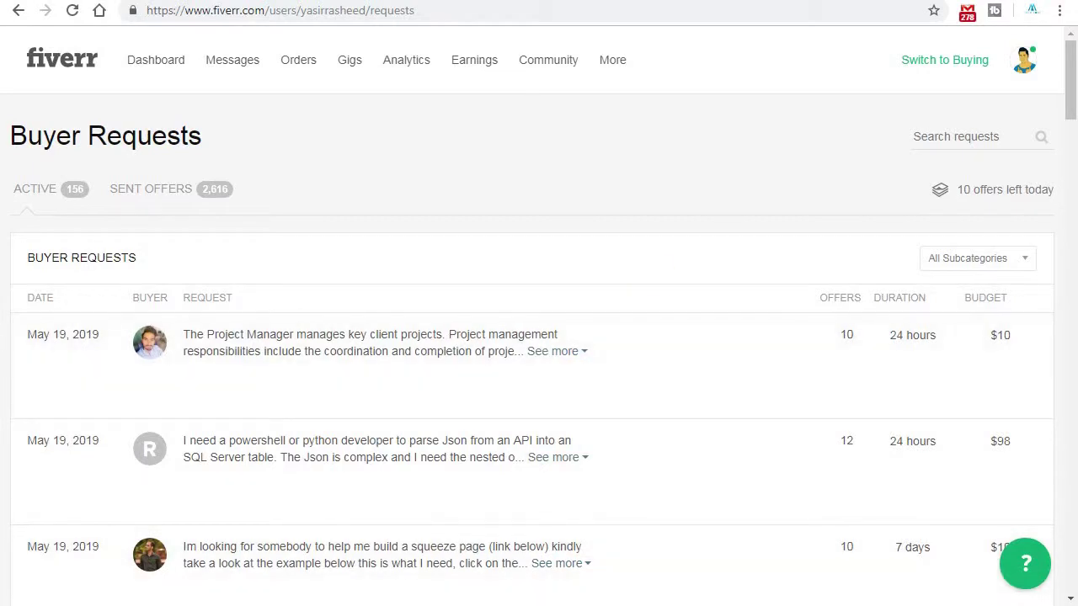
Step: Switch to Chrome and look through its download history for the en_windows_xp_professional_sp3_Nov_2013_Incl_SATA_Drivers.iso entries and their source
left_click(1059, 10)
left_click(945, 123)
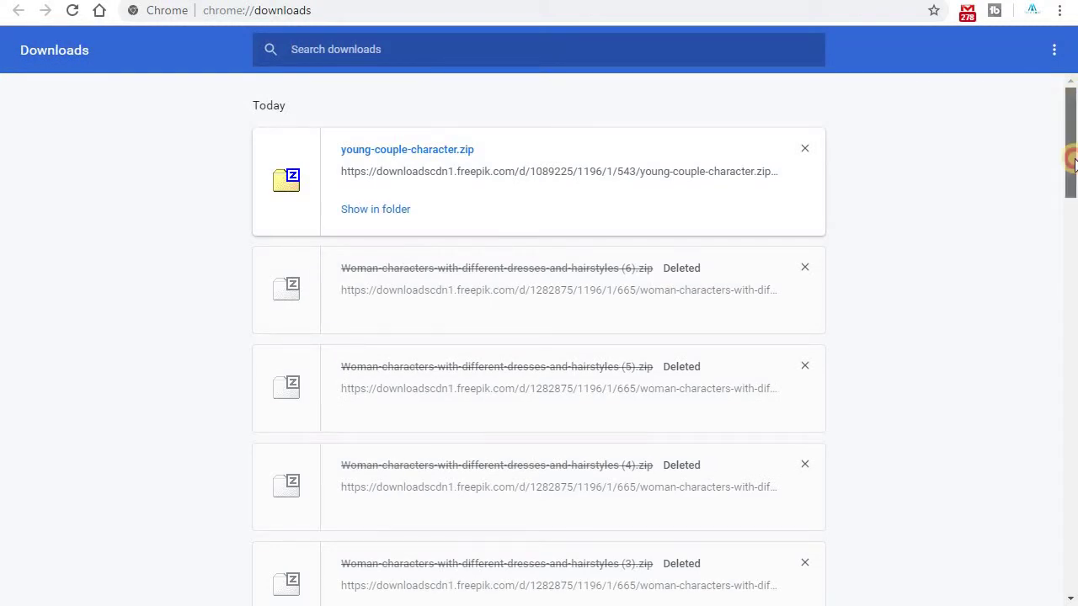
left_click_drag(1074, 118, 1050, 474)
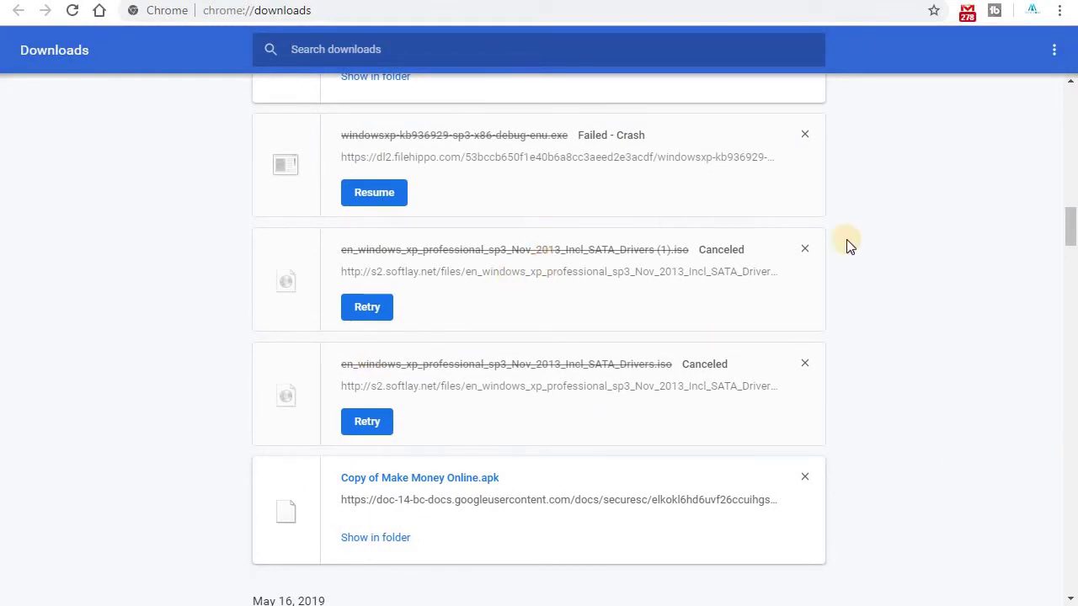
left_click_drag(1071, 210, 1073, 192)
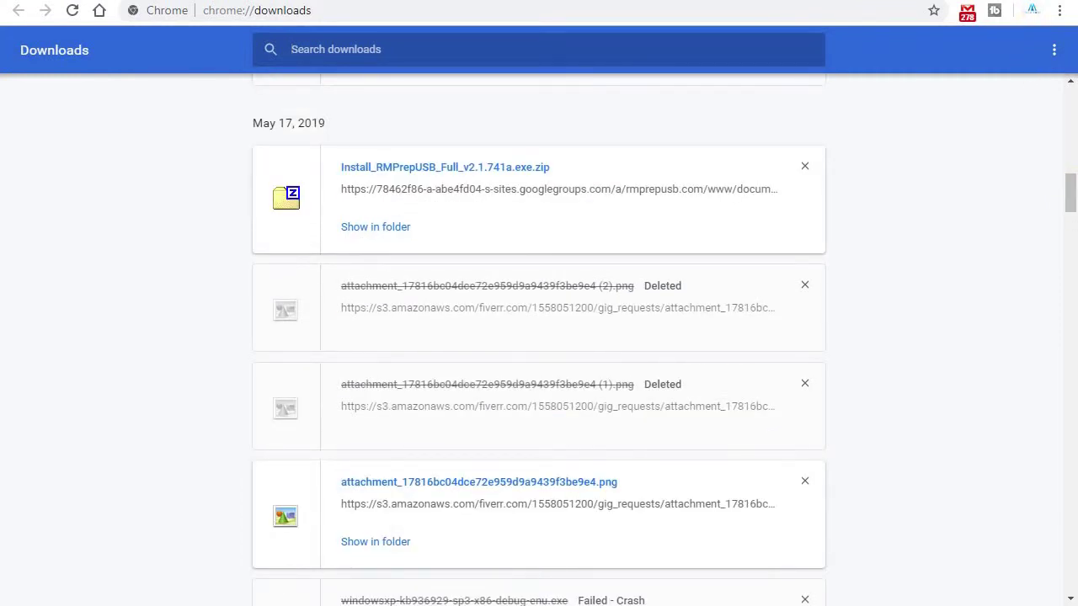
Step: Minimize the browser and the Programs folder window, and reposition the Rufus window to check the image-writing progress
left_click(1036, 1)
left_click(771, 31)
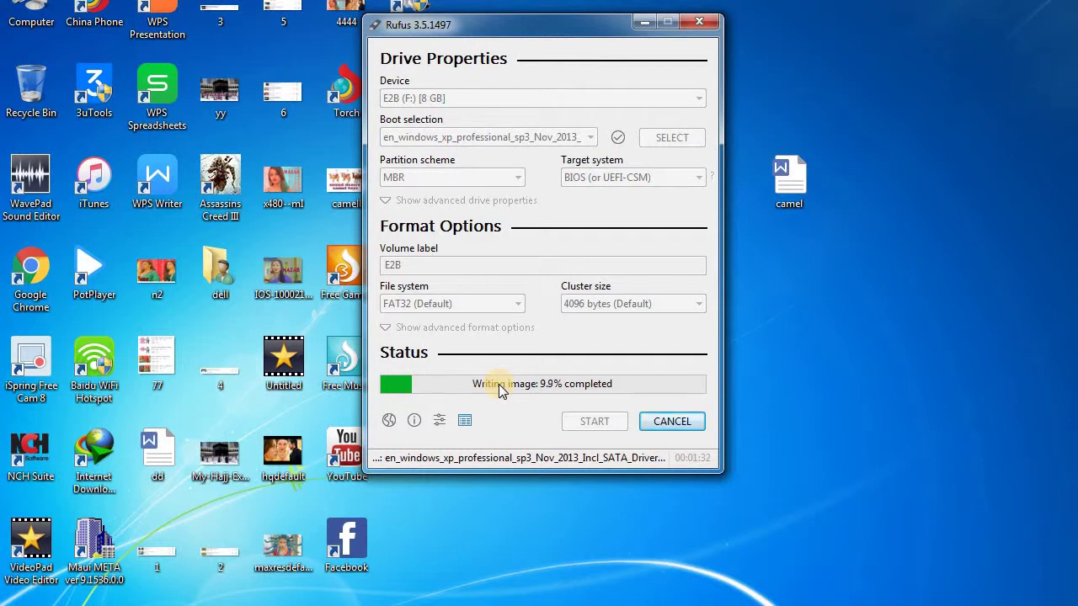
left_click_drag(593, 28, 662, 34)
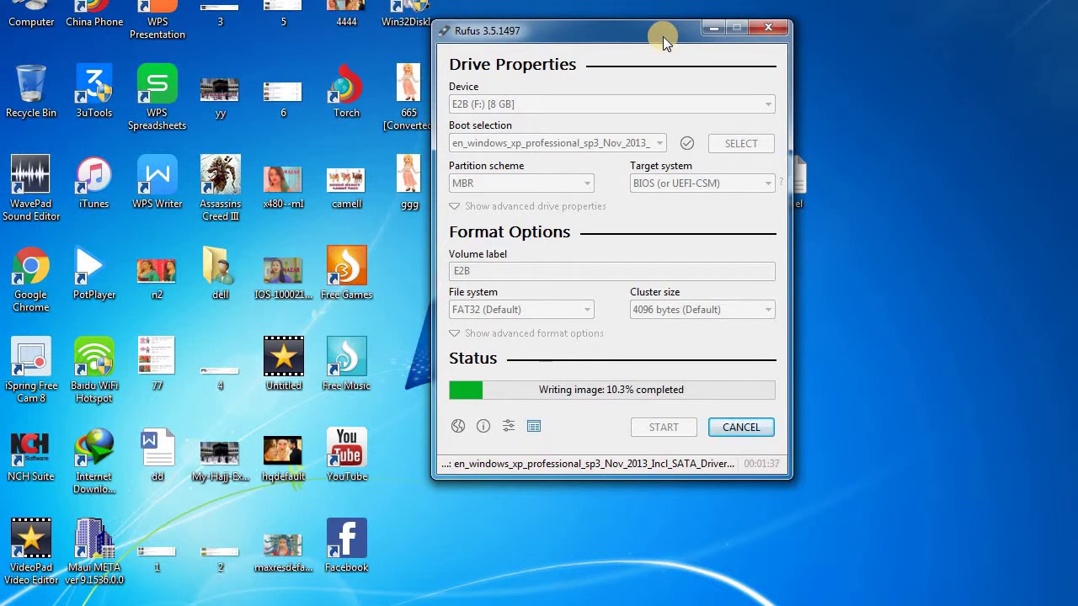